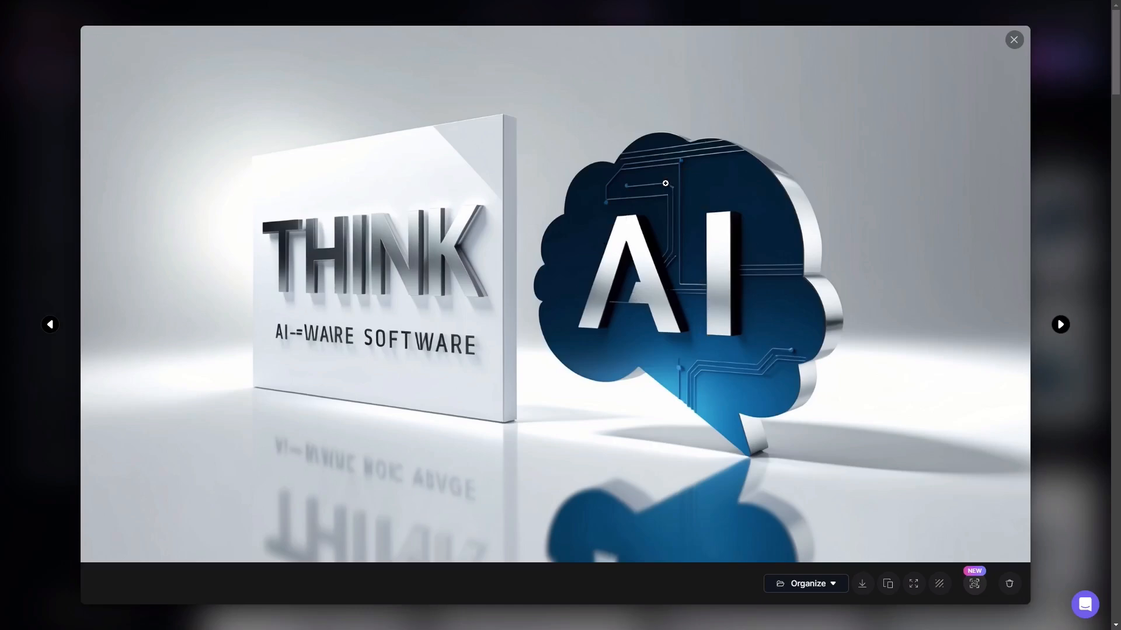
# Examine the Dynamic-style "Think AI" logos one by one at full size, and compare the batch with the earlier Graphic Design Vector results.
pyautogui.click(1060, 325)
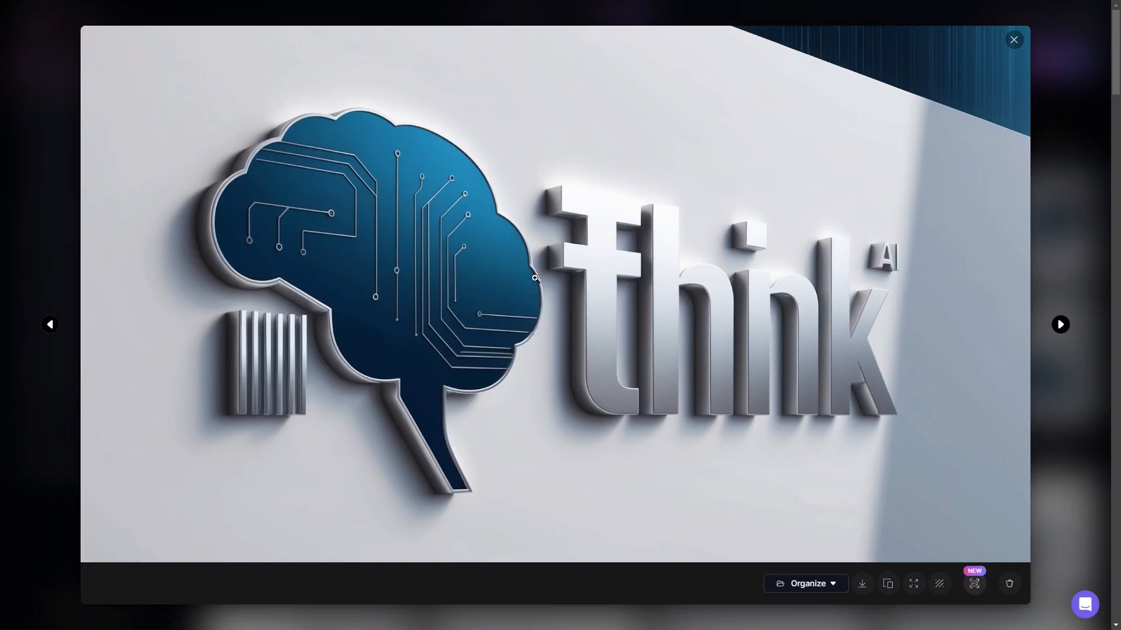
pyautogui.click(1060, 325)
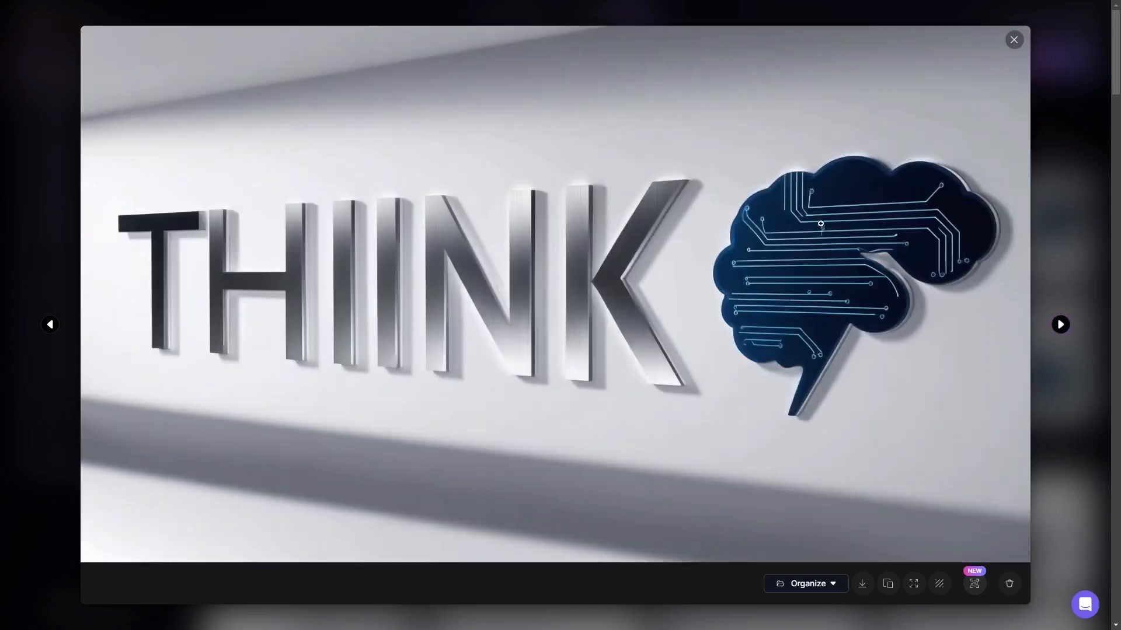
pyautogui.click(1060, 325)
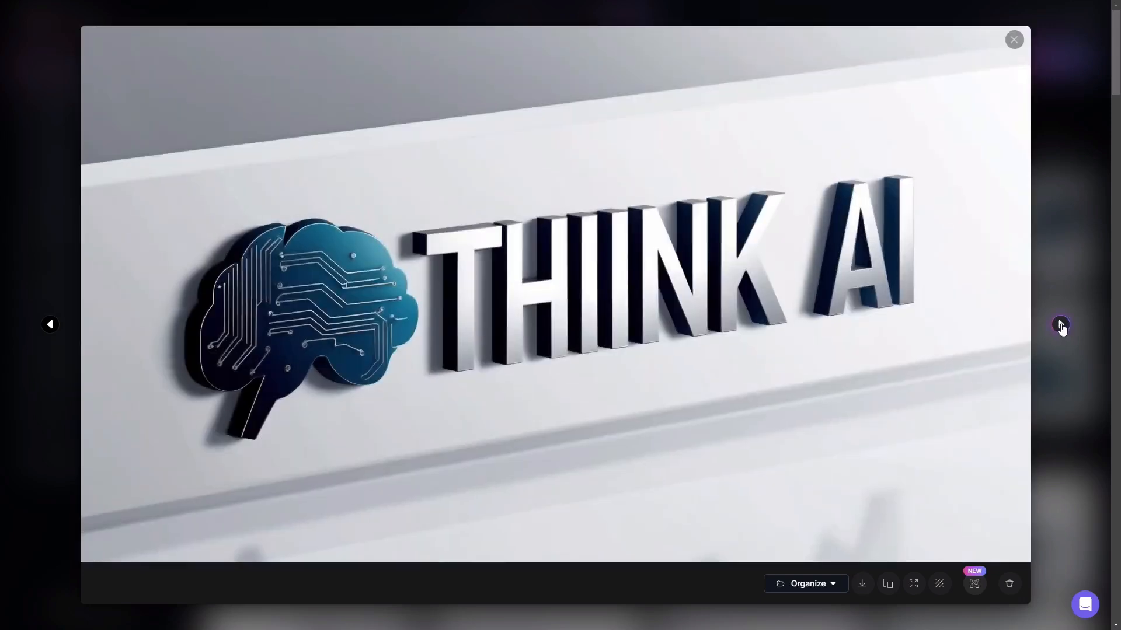
pyautogui.click(1060, 325)
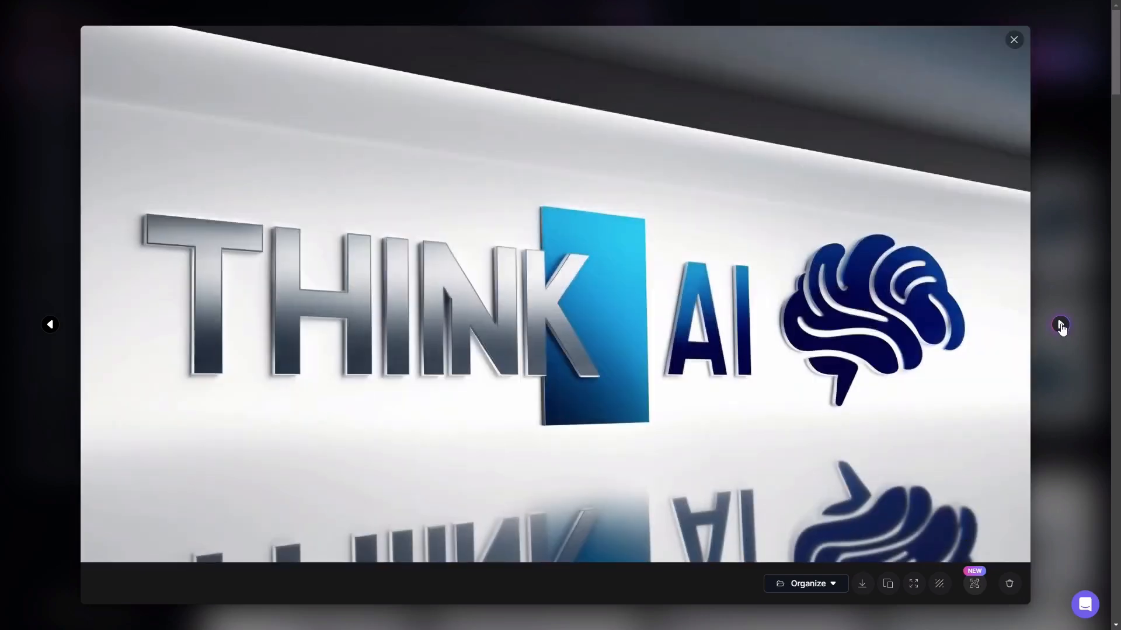
pyautogui.click(1060, 325)
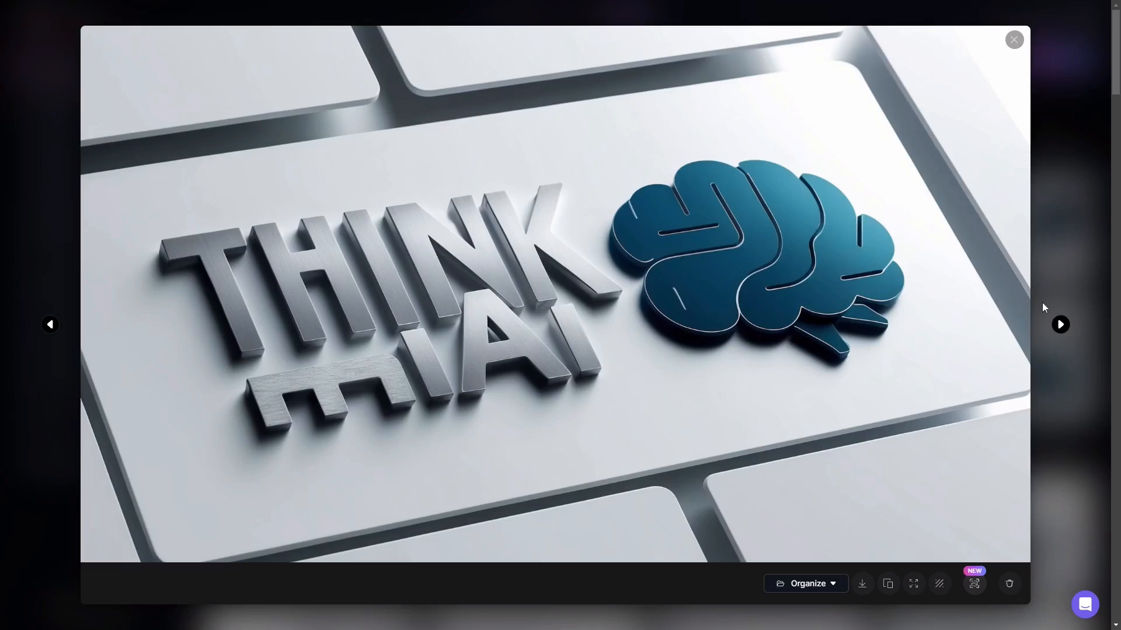
pyautogui.click(1059, 327)
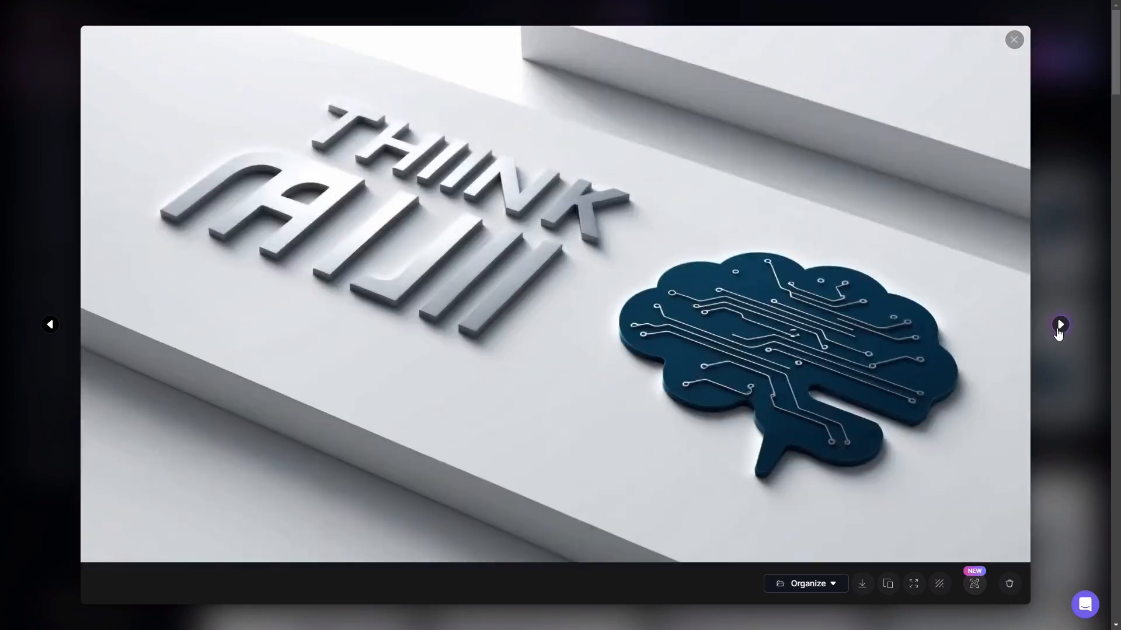
pyautogui.click(1059, 326)
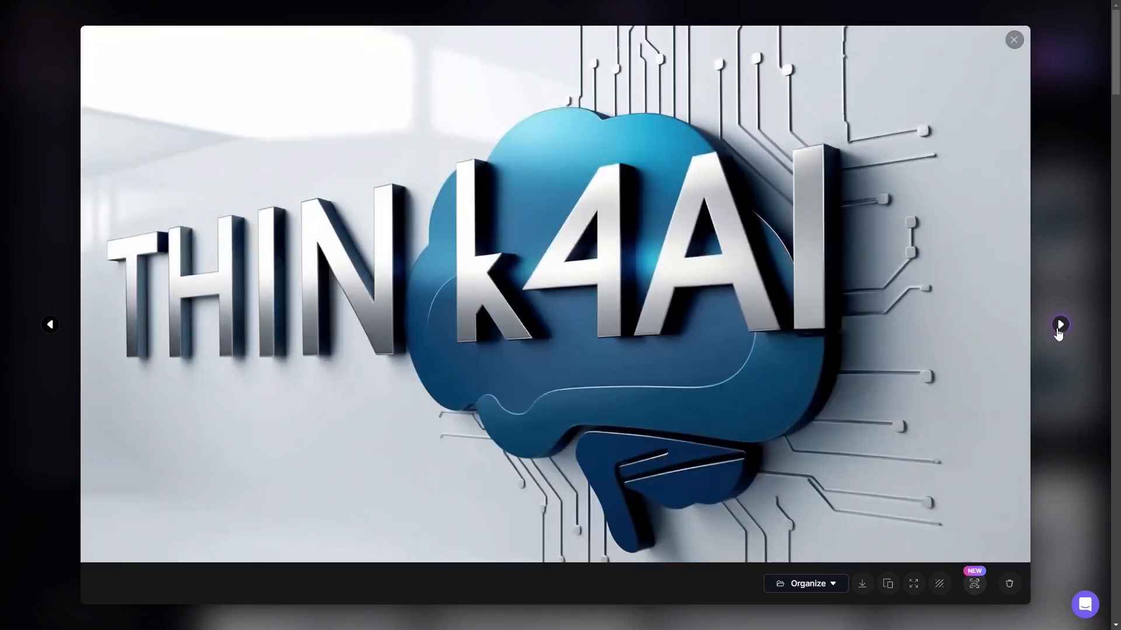
pyautogui.click(1077, 225)
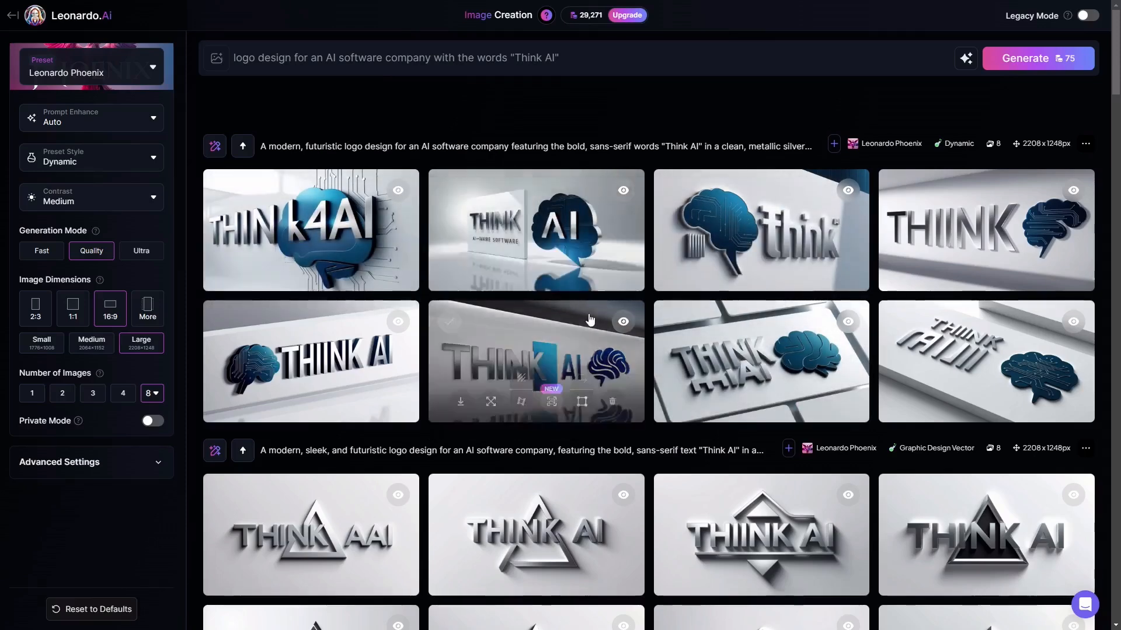
pyautogui.scroll(-3, 464, 366)
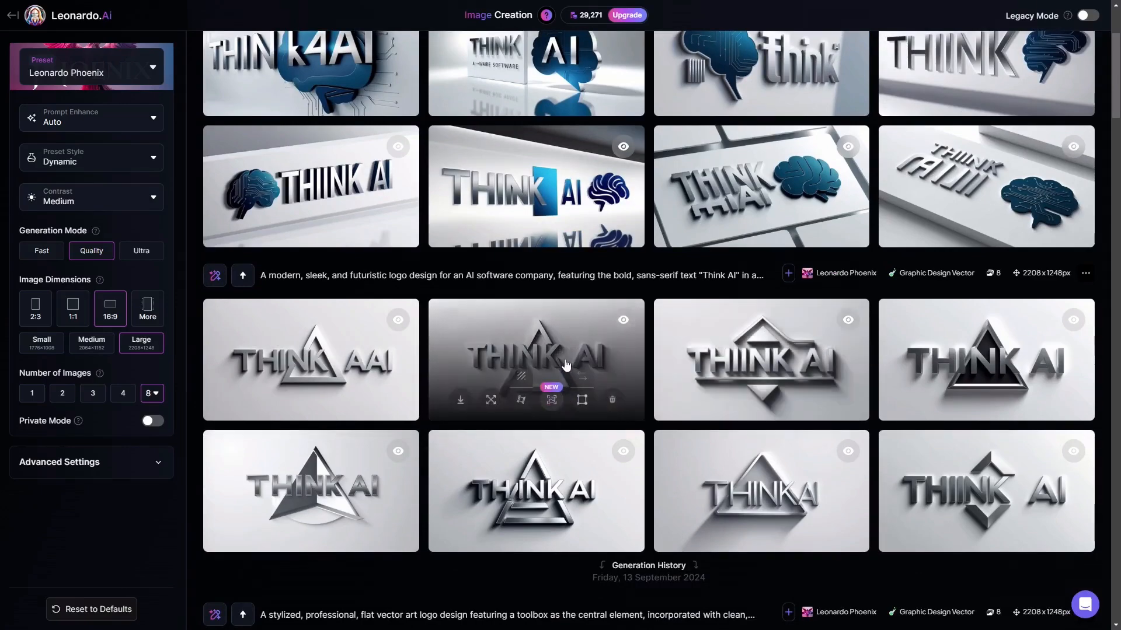
pyautogui.scroll(3, 567, 365)
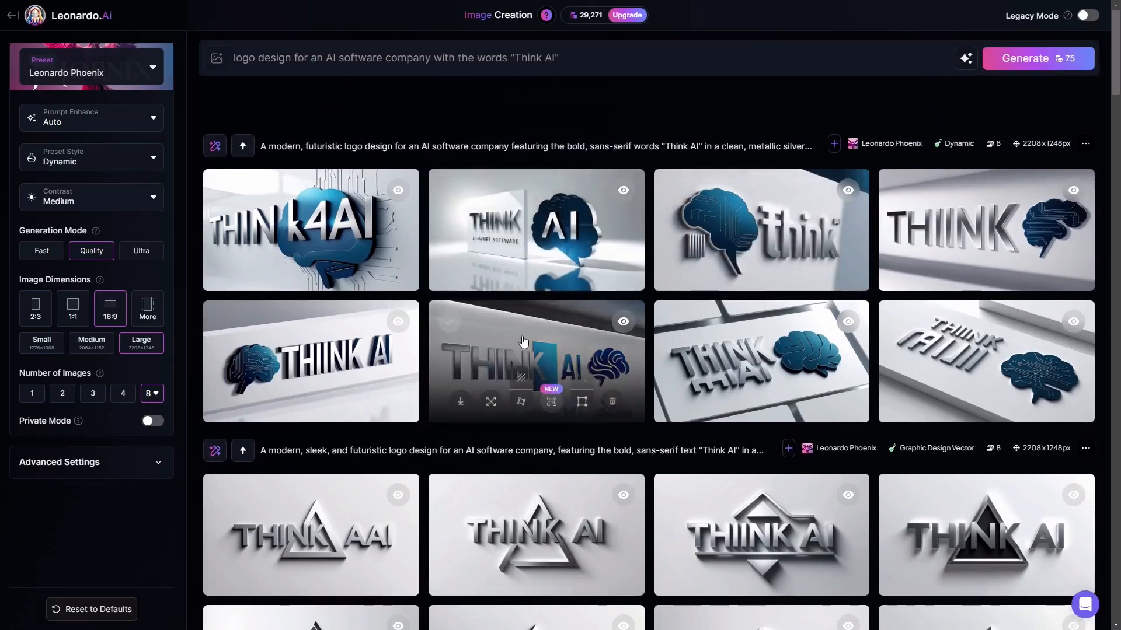
# Set the preset style to None and generate a new batch of eight logos from the same "Think AI" prompt.
pyautogui.click(52, 164)
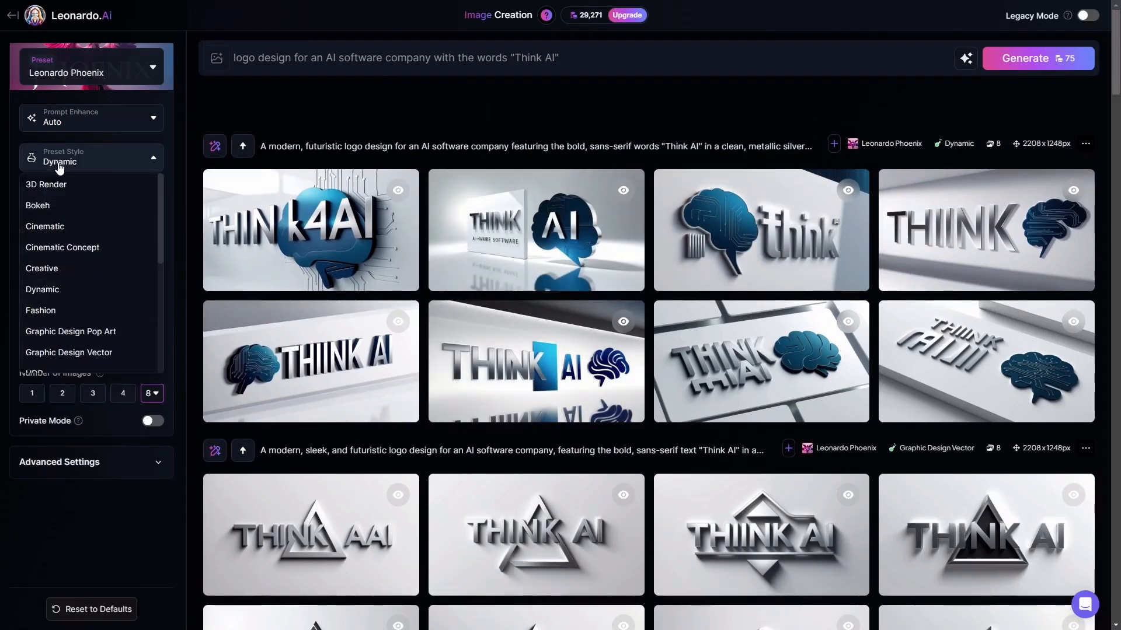
pyautogui.scroll(-1, 90, 310)
pyautogui.scroll(-2, 91, 309)
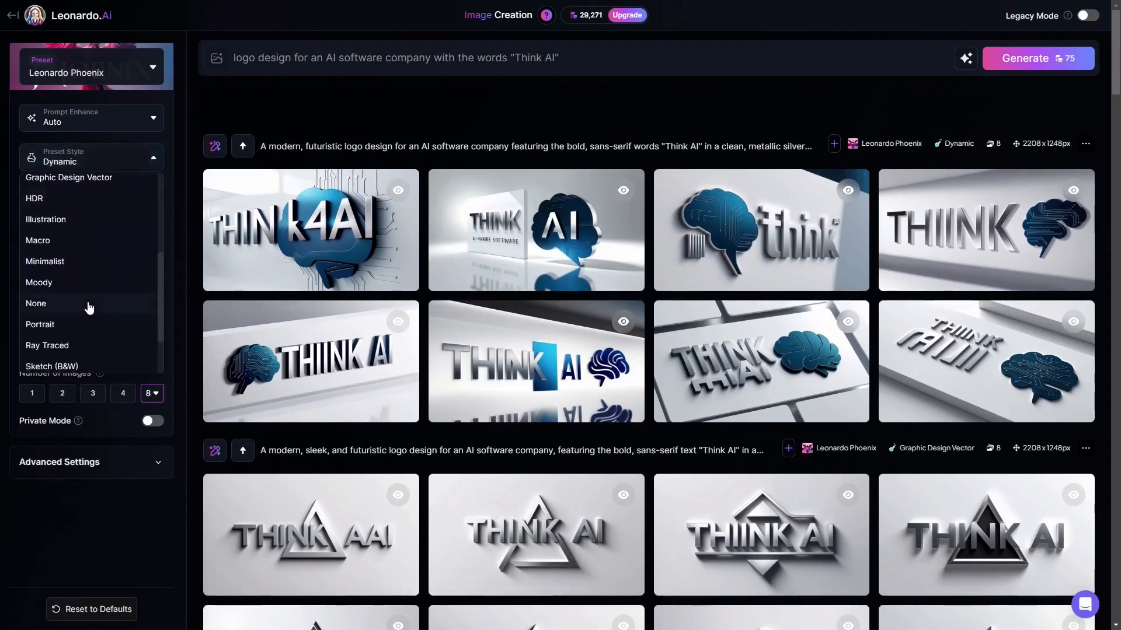
pyautogui.click(89, 304)
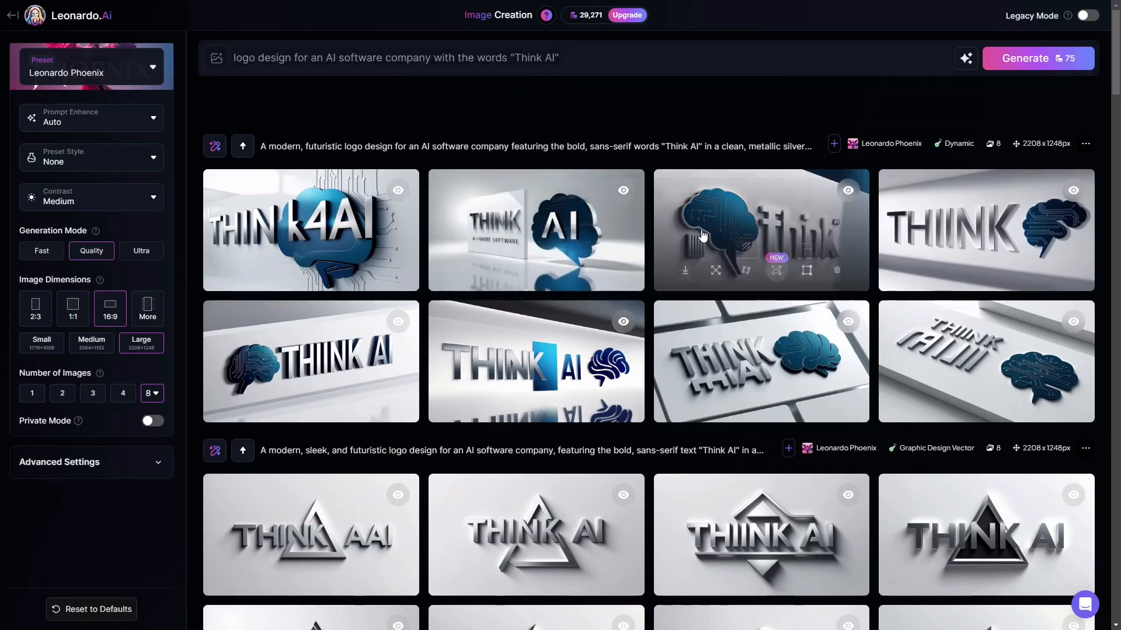
pyautogui.click(1040, 67)
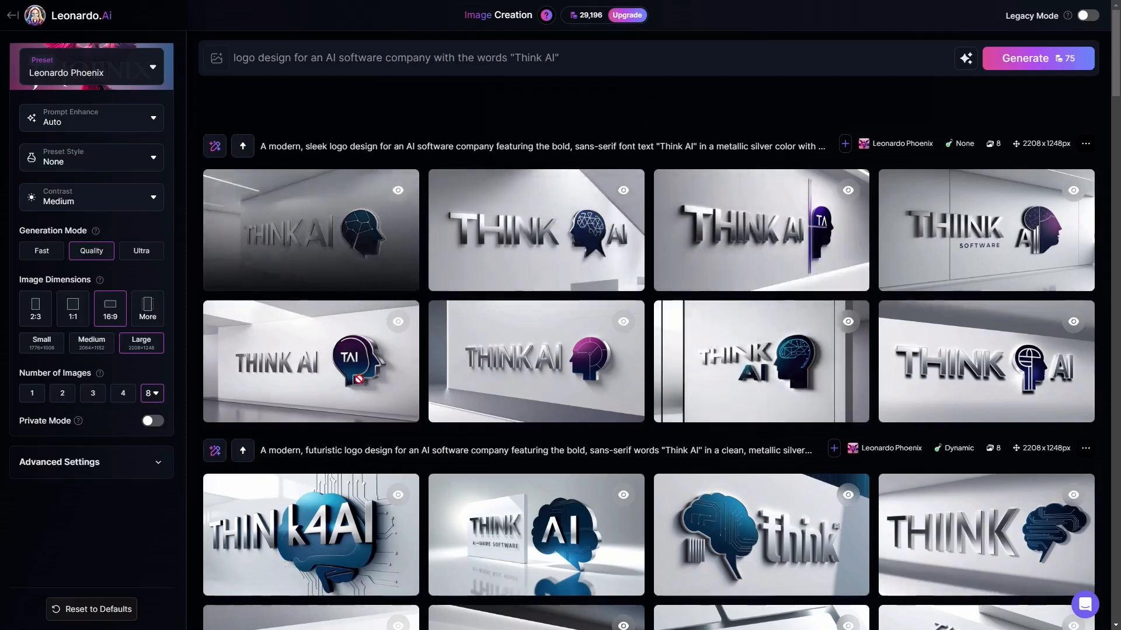
# Examine each logo in the newest batch, made without a preset style, at full size and return to the gallery.
pyautogui.scroll(-4, 433, 381)
pyautogui.scroll(4, 405, 391)
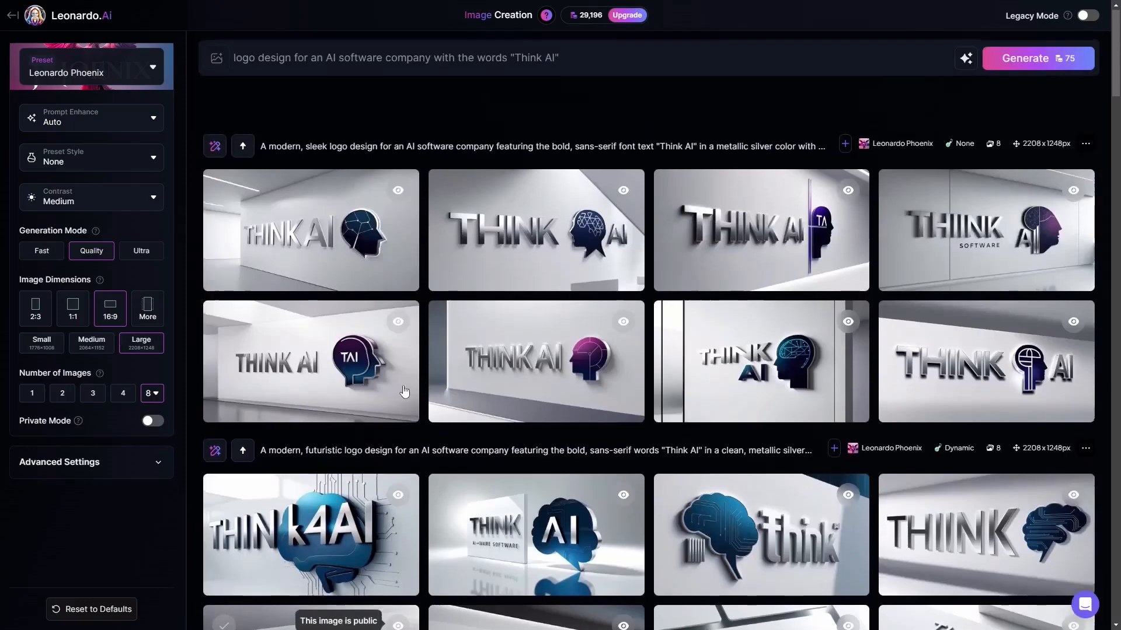
pyautogui.click(321, 212)
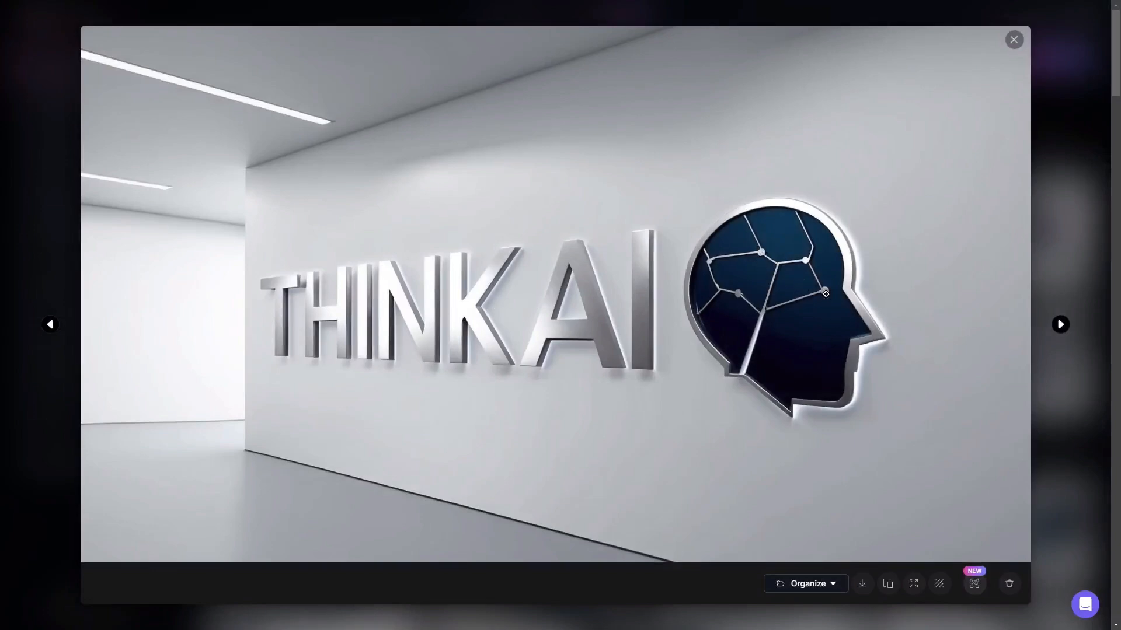
pyautogui.click(1066, 333)
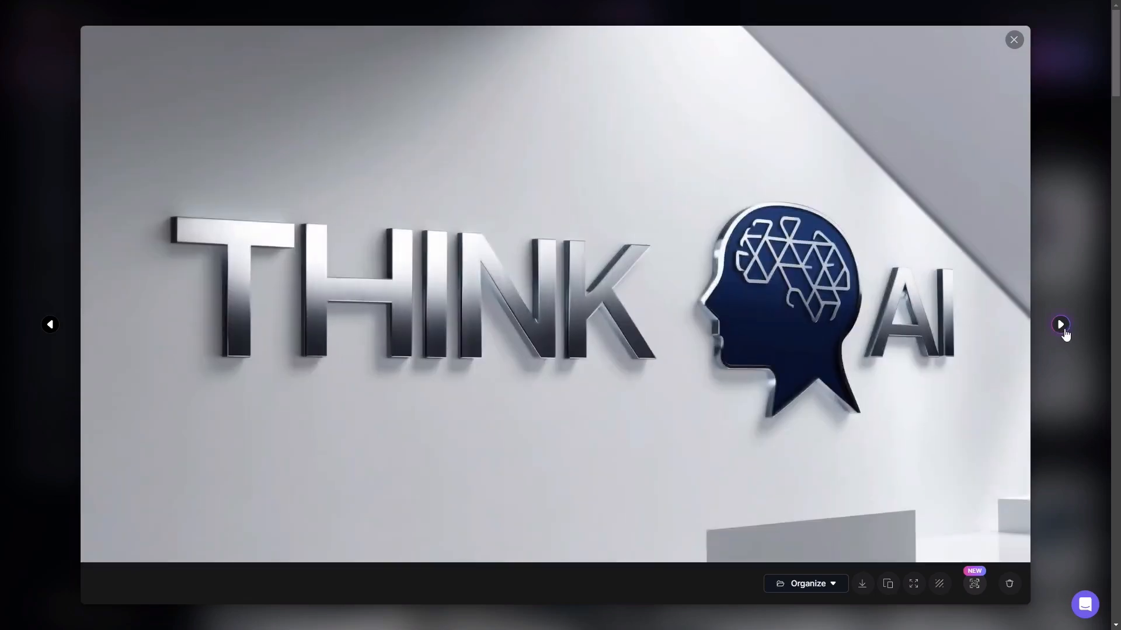
pyautogui.click(1066, 334)
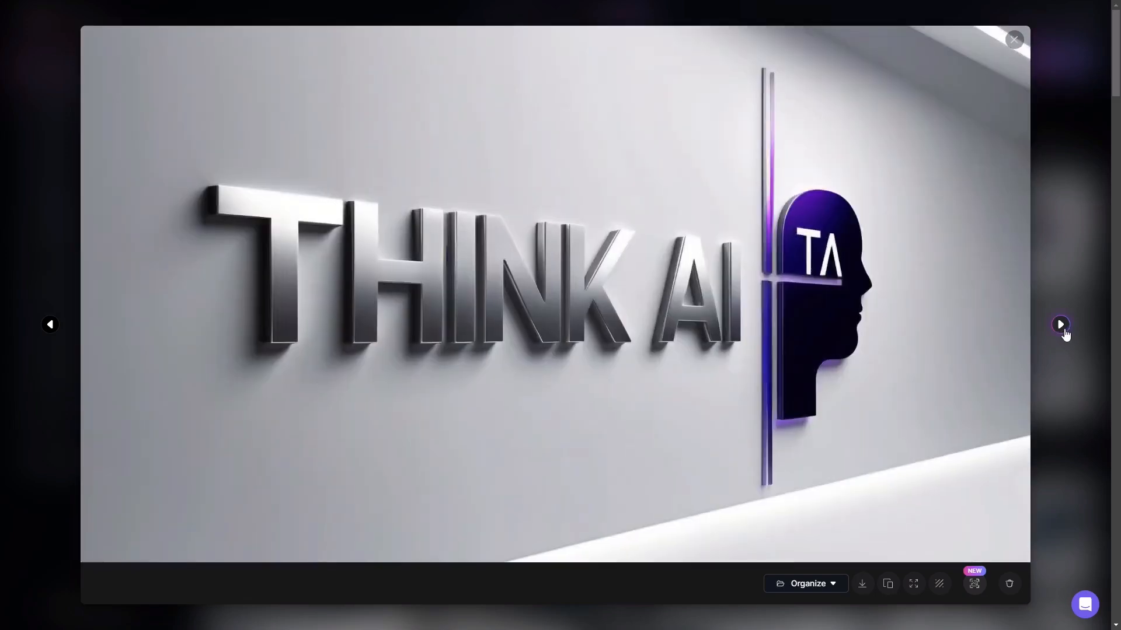
pyautogui.click(1066, 334)
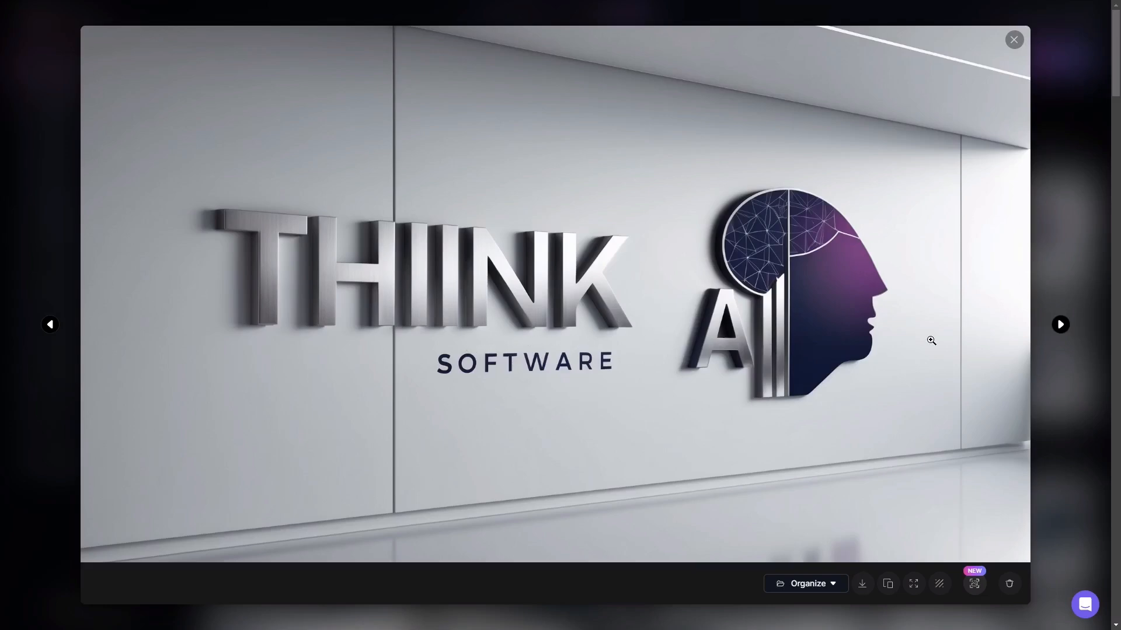
pyautogui.click(1055, 331)
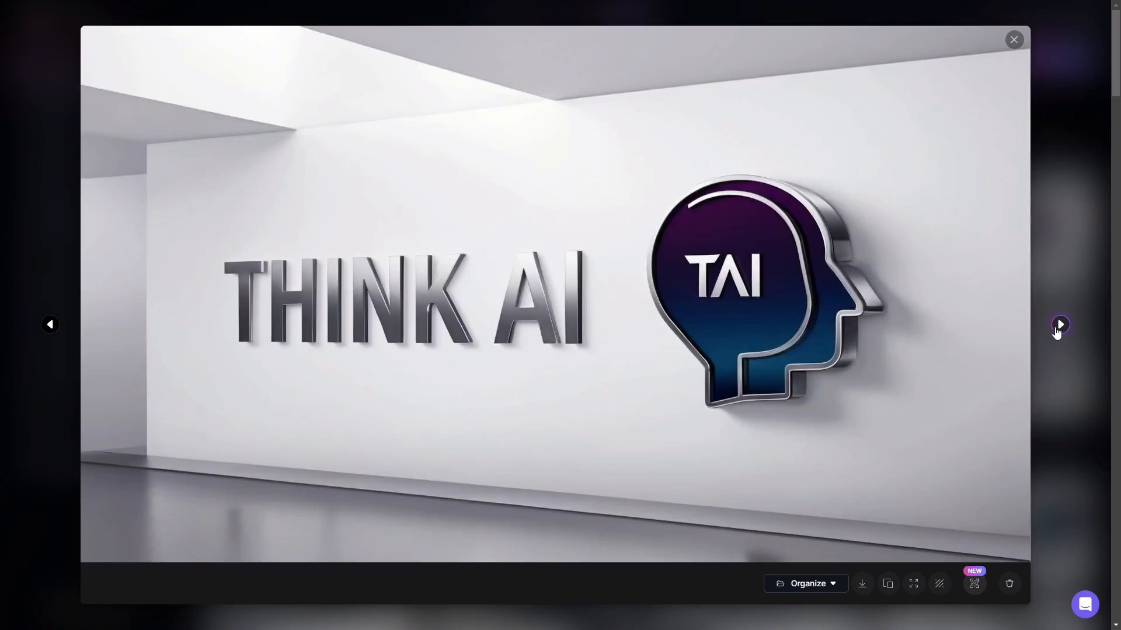
pyautogui.click(1057, 332)
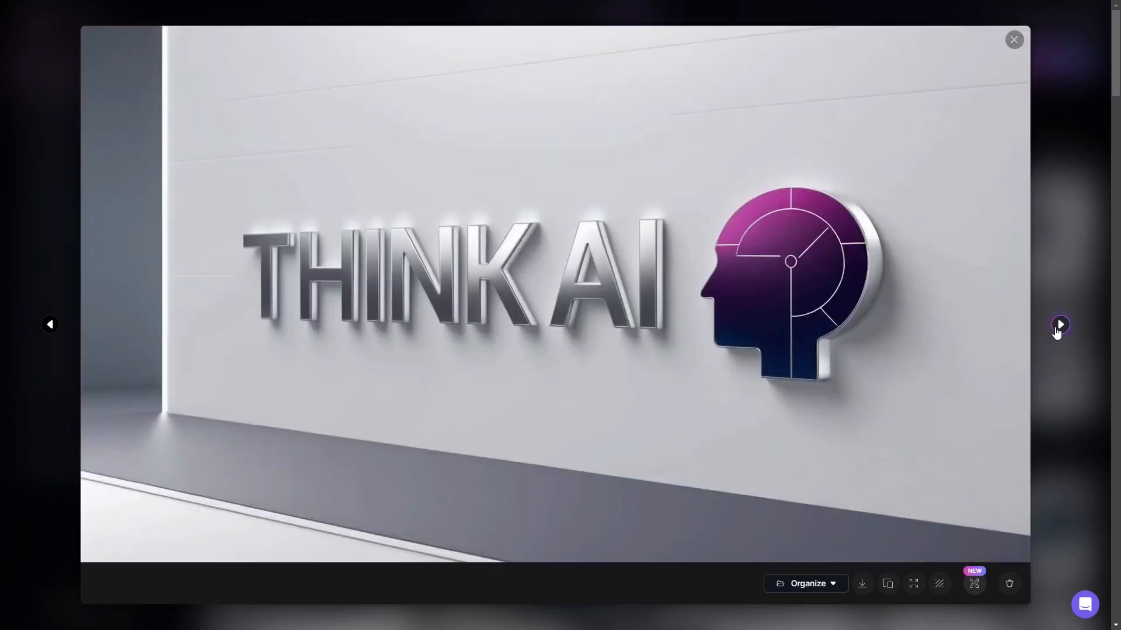
pyautogui.click(1057, 333)
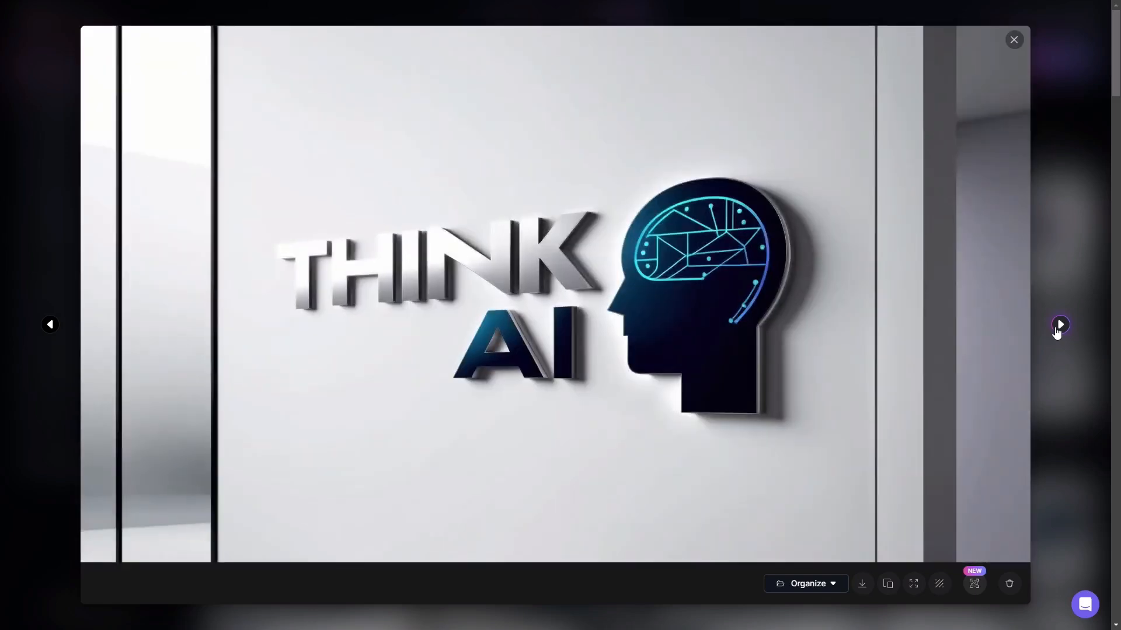
pyautogui.click(1057, 332)
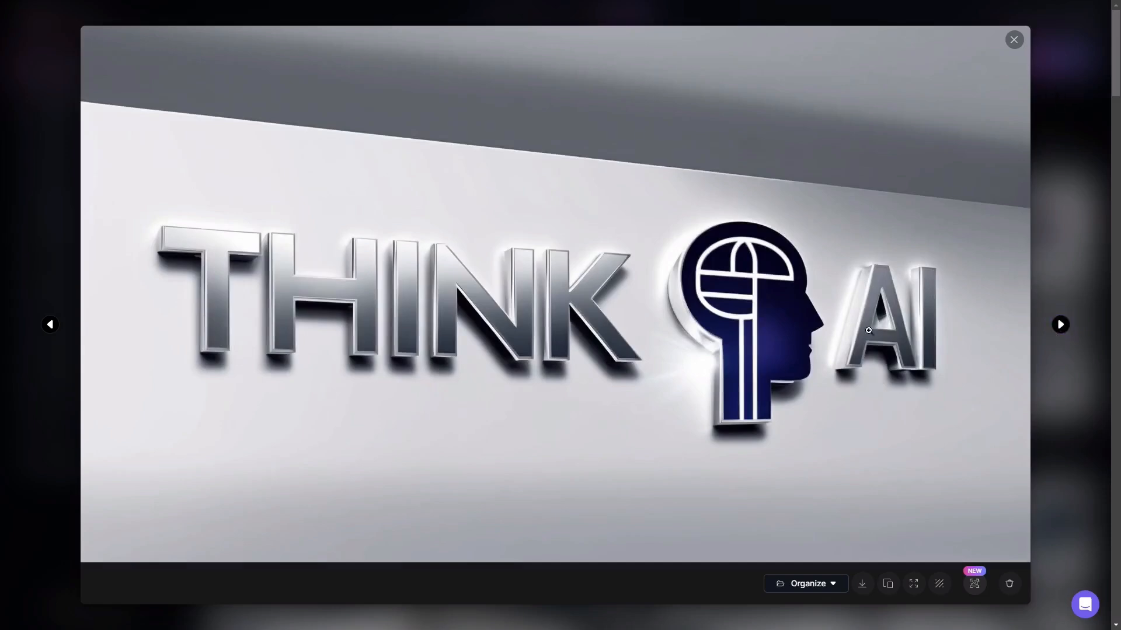
pyautogui.click(1044, 97)
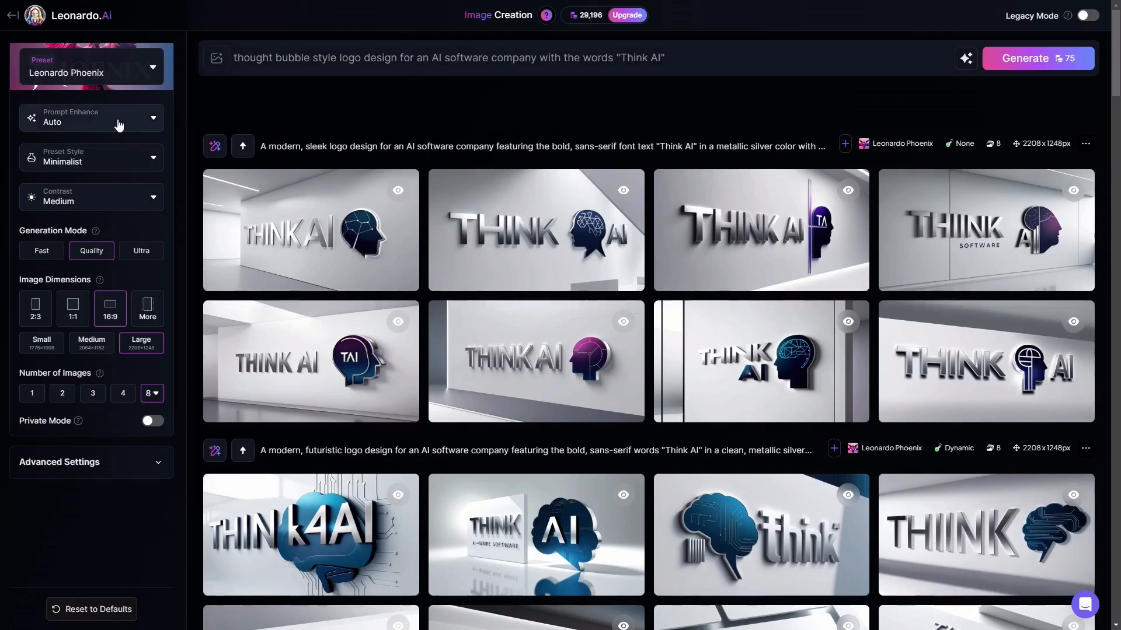
# Generate eight Minimalist-style images from the thought bubble logo prompt with the words "Think AI".
pyautogui.click(1030, 58)
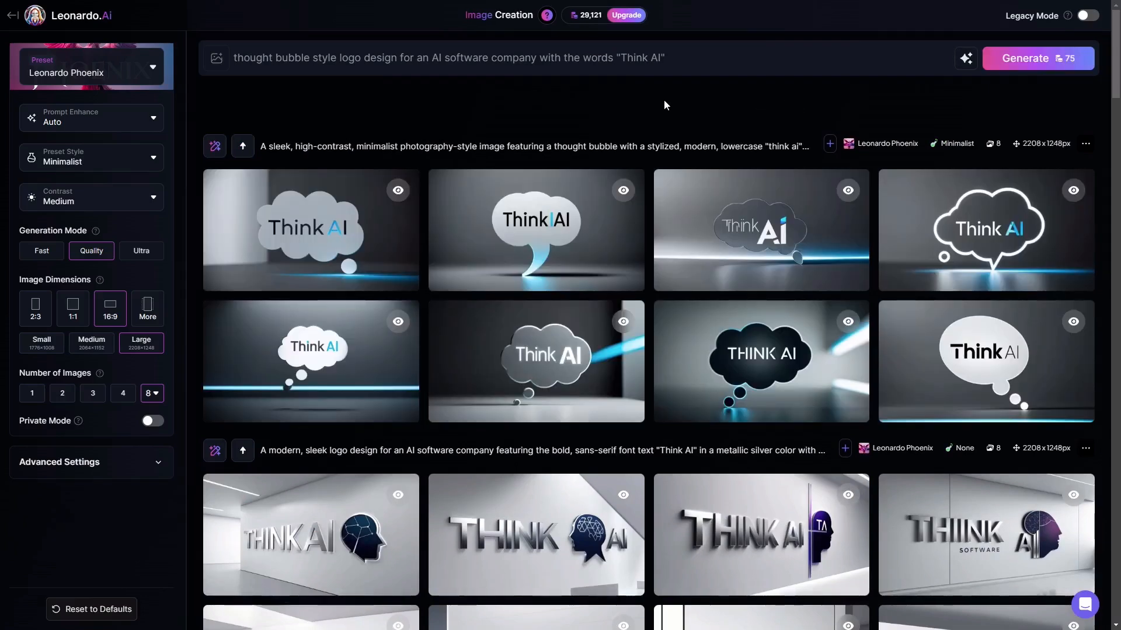
# Examine the Minimalist thought bubble logos one by one at full size, starting with the first image.
pyautogui.moveTo(311, 216)
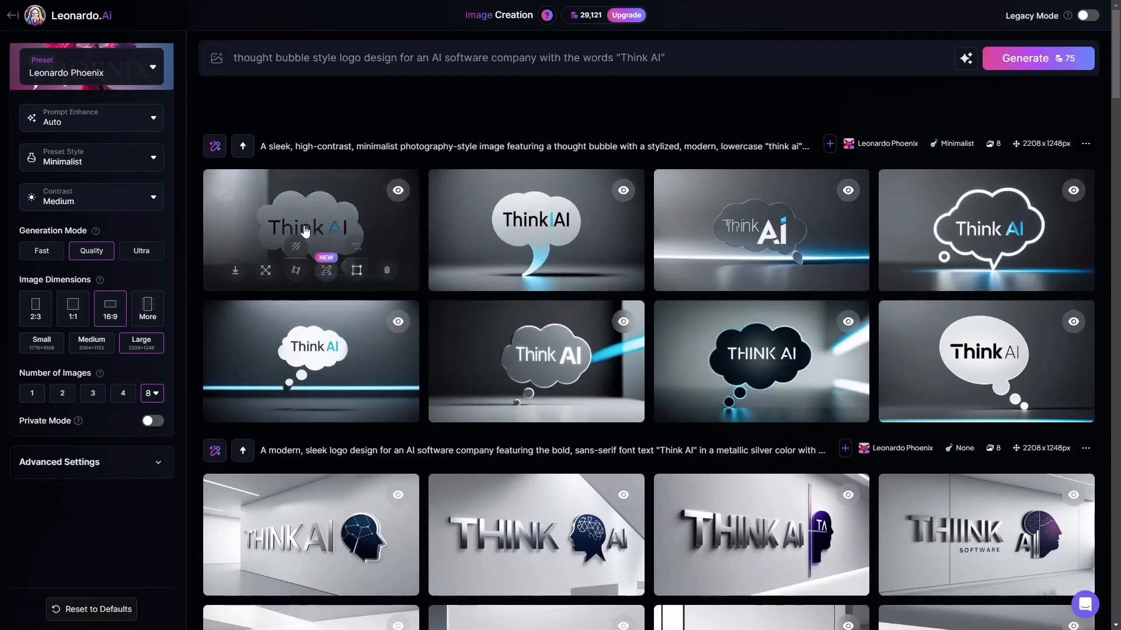
pyautogui.click(311, 216)
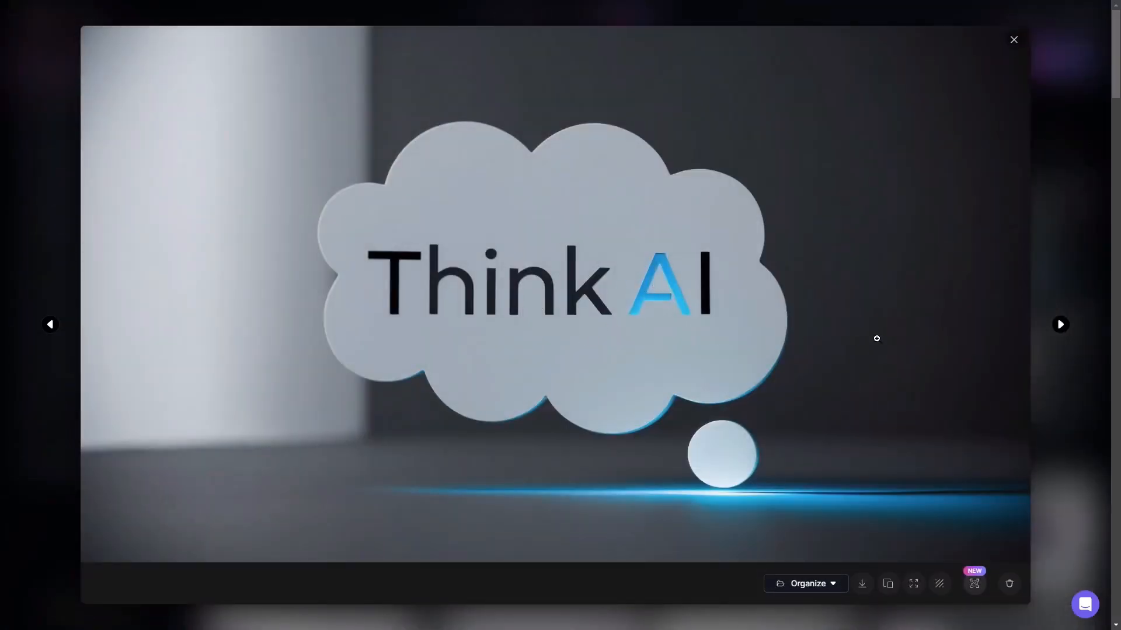
pyautogui.click(1061, 325)
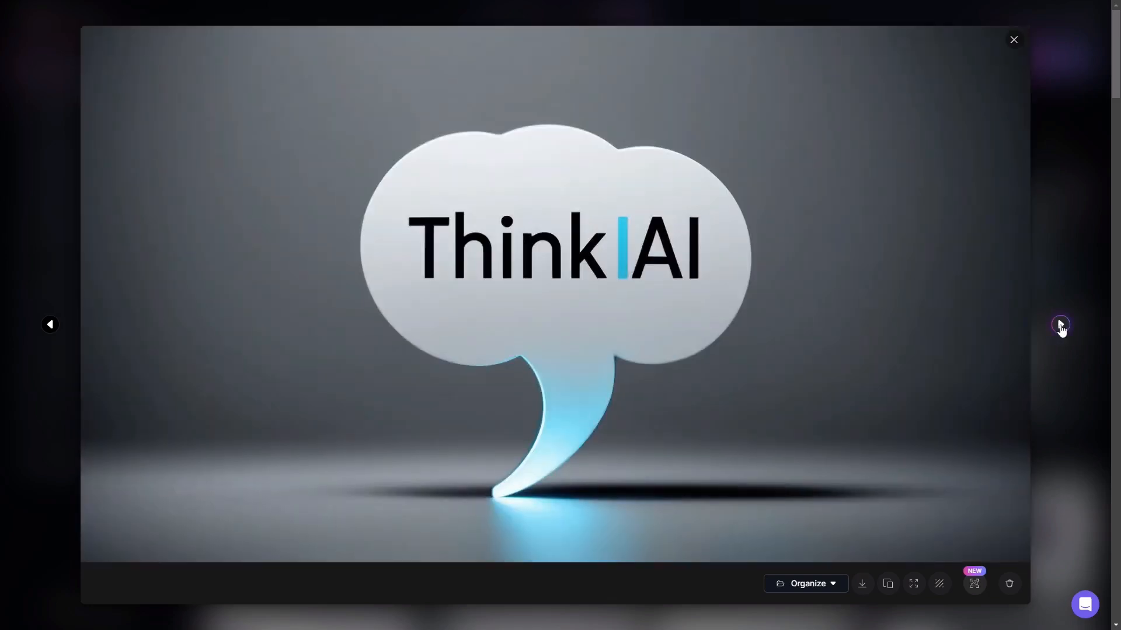
pyautogui.click(1061, 325)
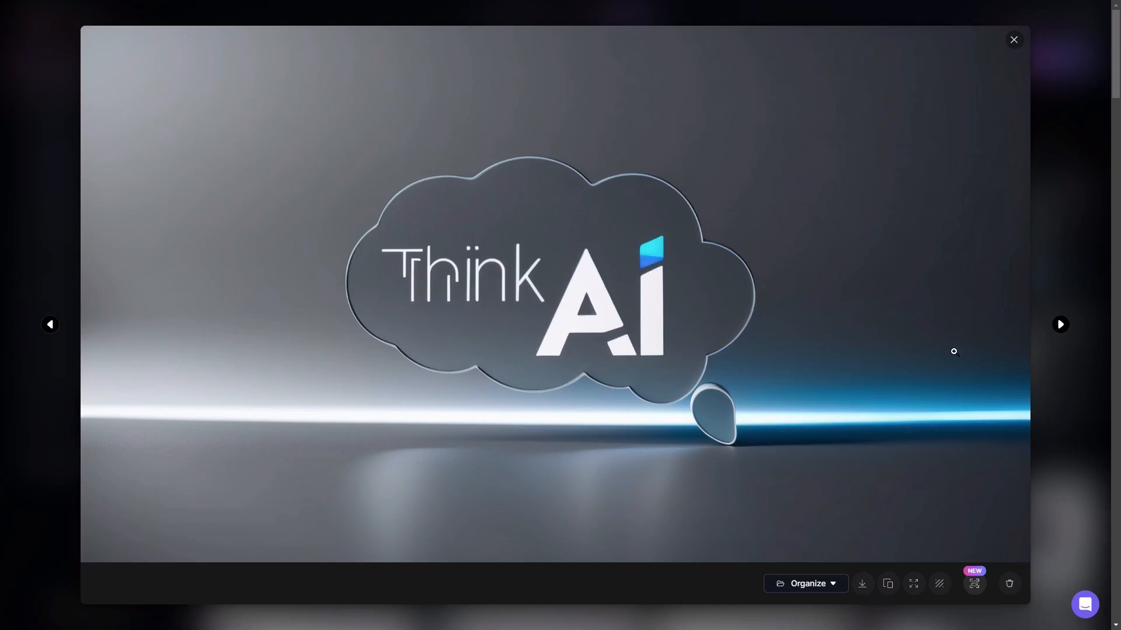
pyautogui.click(1060, 325)
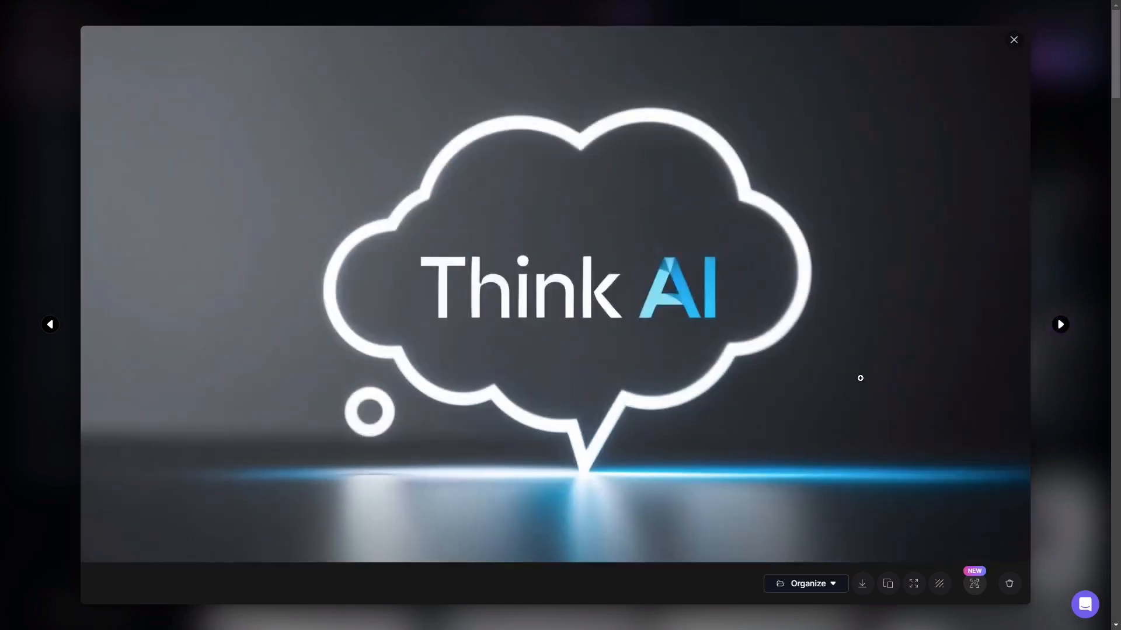